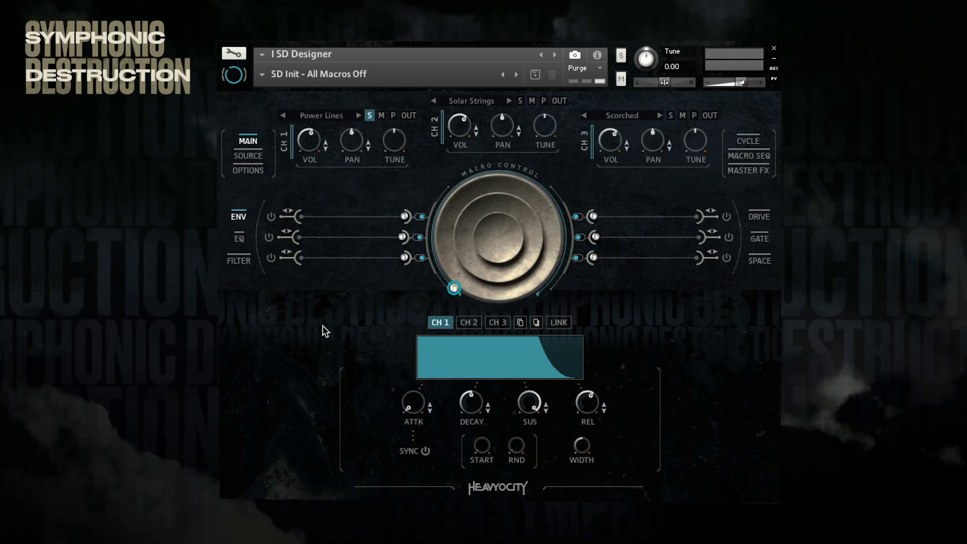
# Step: Look through channel 1's Space, Envelope, EQ, Filter, Gate and Drive settings
pyautogui.click(763, 260)
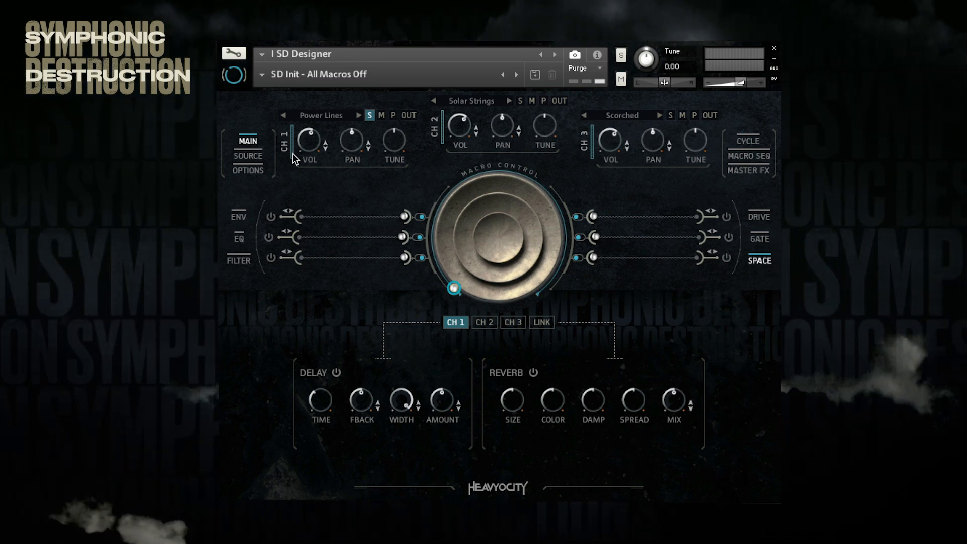
pyautogui.click(240, 213)
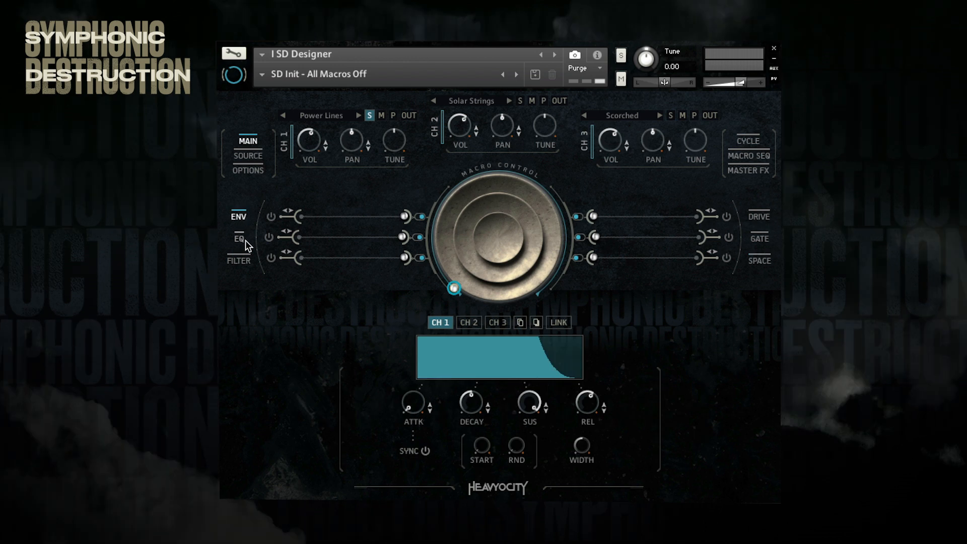
pyautogui.click(239, 239)
pyautogui.click(238, 262)
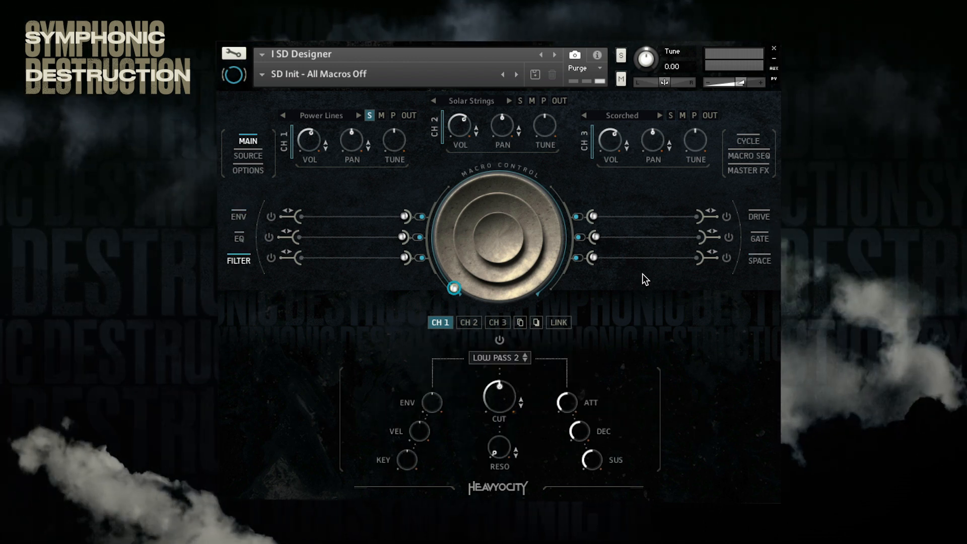
pyautogui.click(759, 261)
pyautogui.click(758, 239)
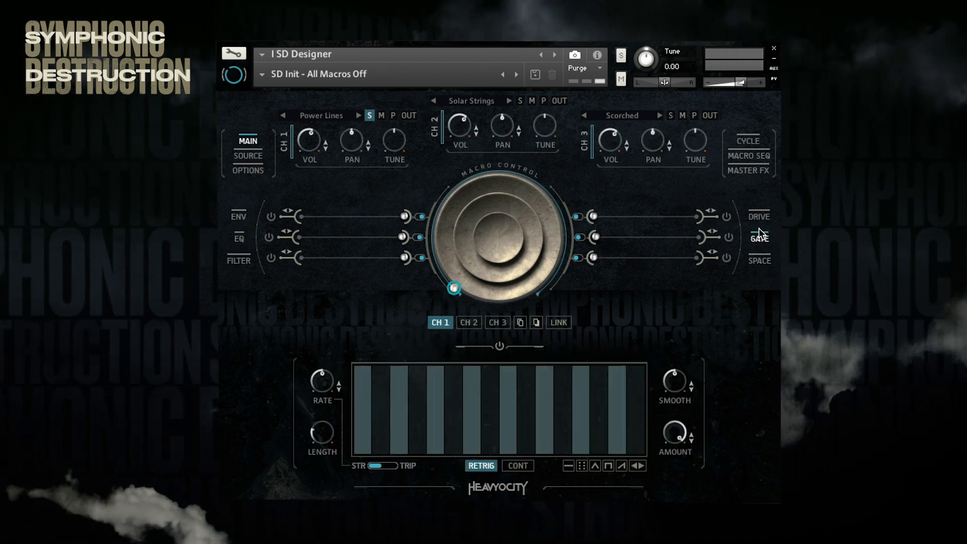
pyautogui.click(757, 215)
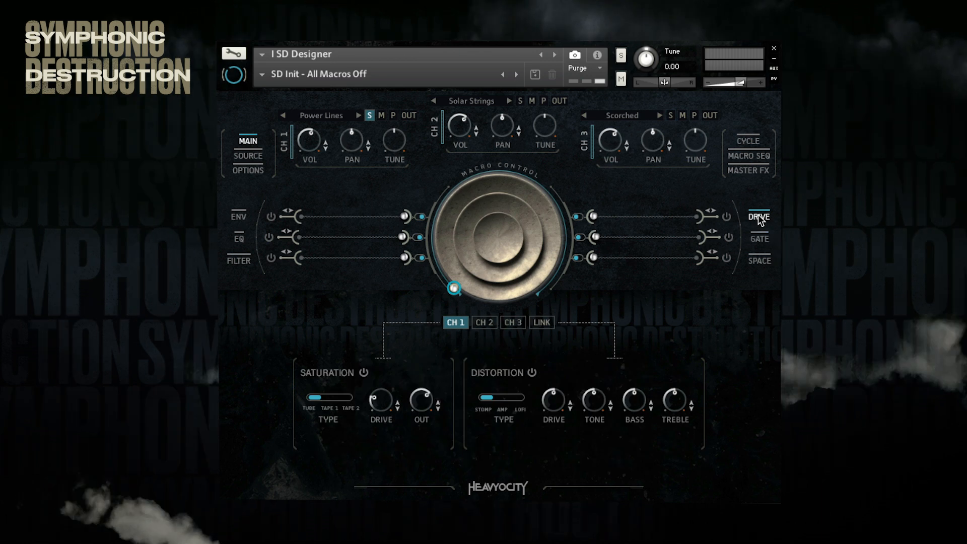
# Step: Load the Lush Strings source from the Traditional category's Sustain type into channel 2, then close the source browser
pyautogui.click(323, 116)
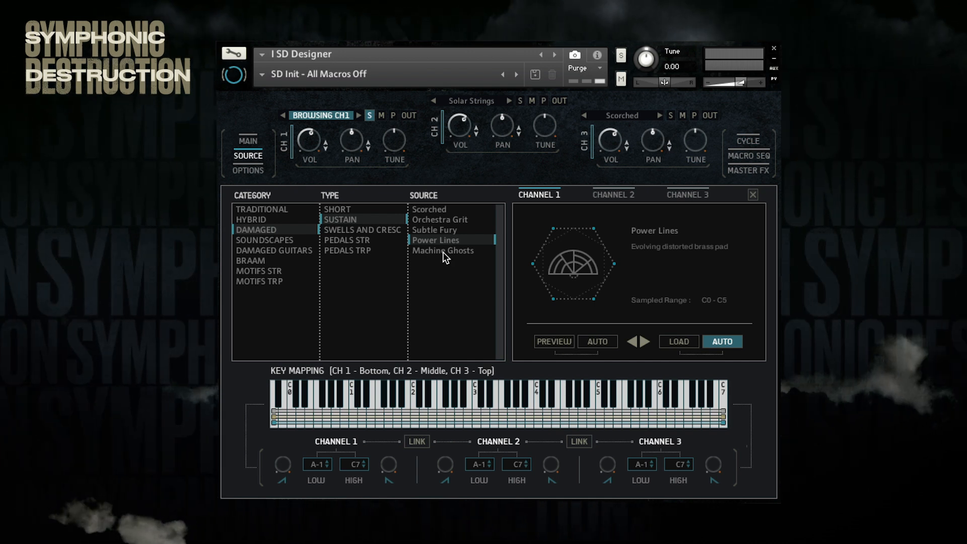
pyautogui.click(602, 195)
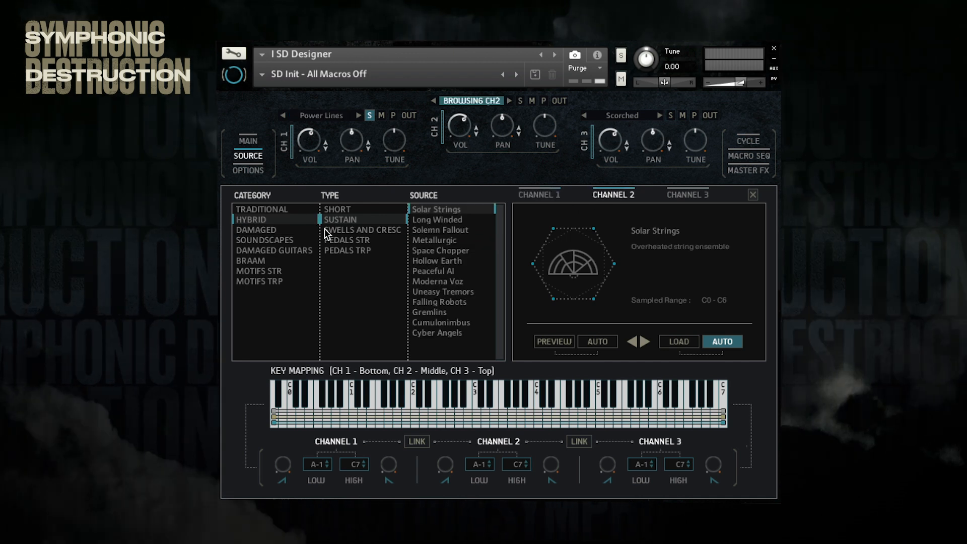
pyautogui.click(273, 210)
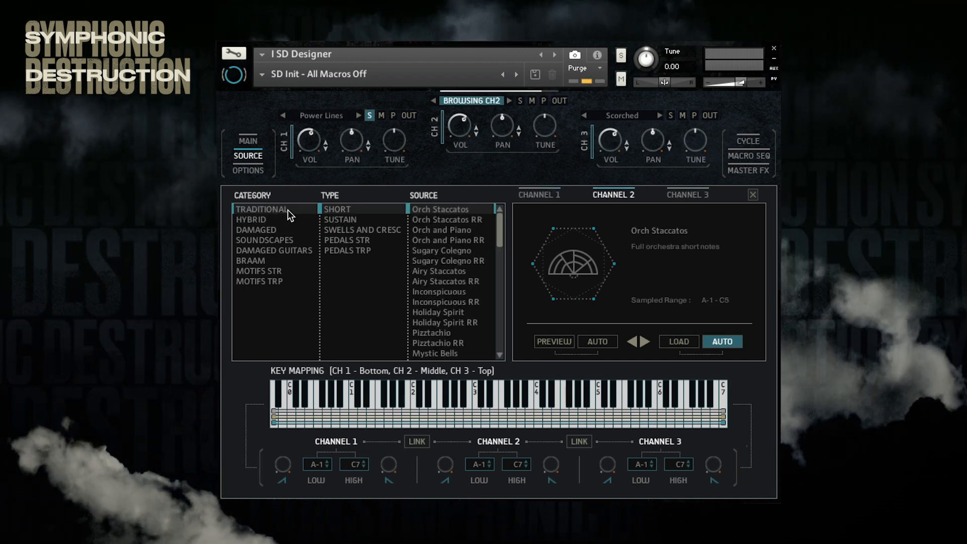
pyautogui.click(338, 219)
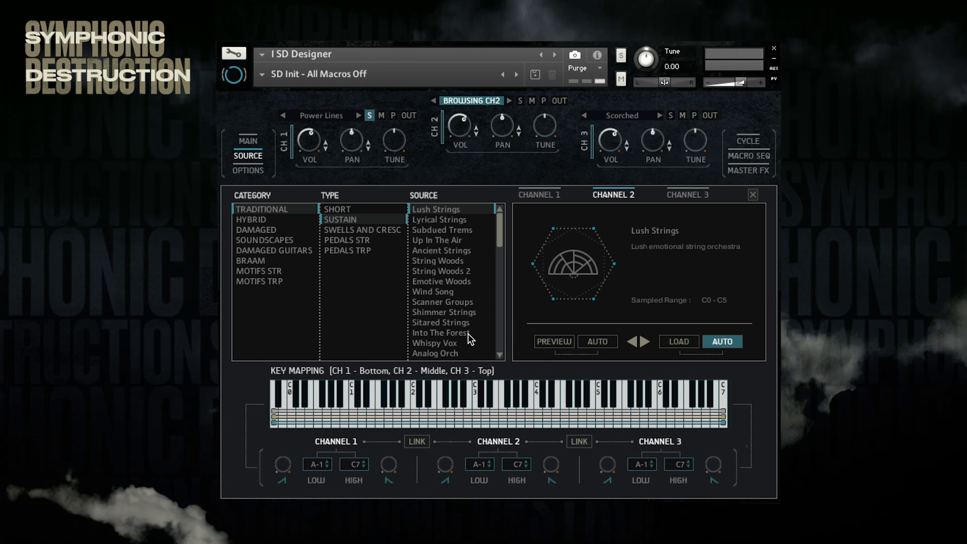
pyautogui.click(537, 194)
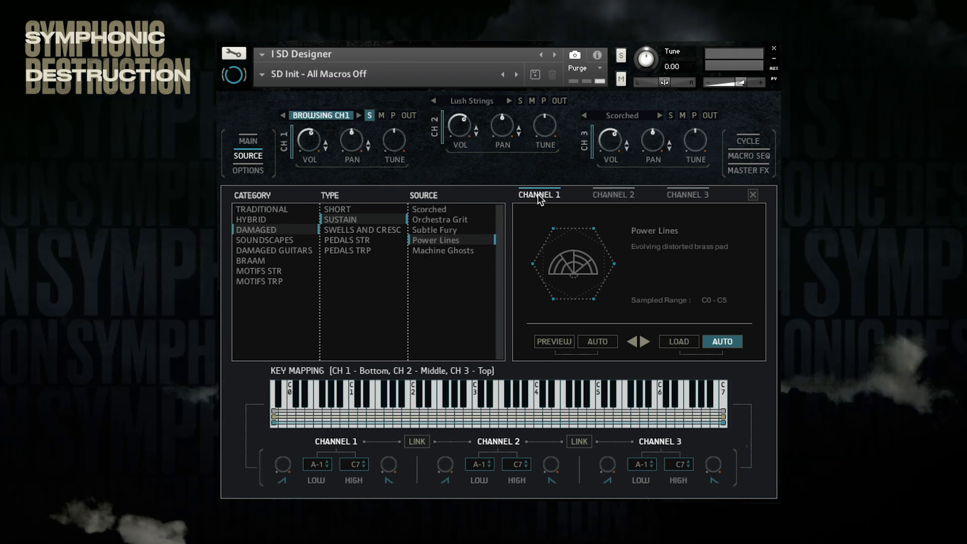
pyautogui.click(753, 196)
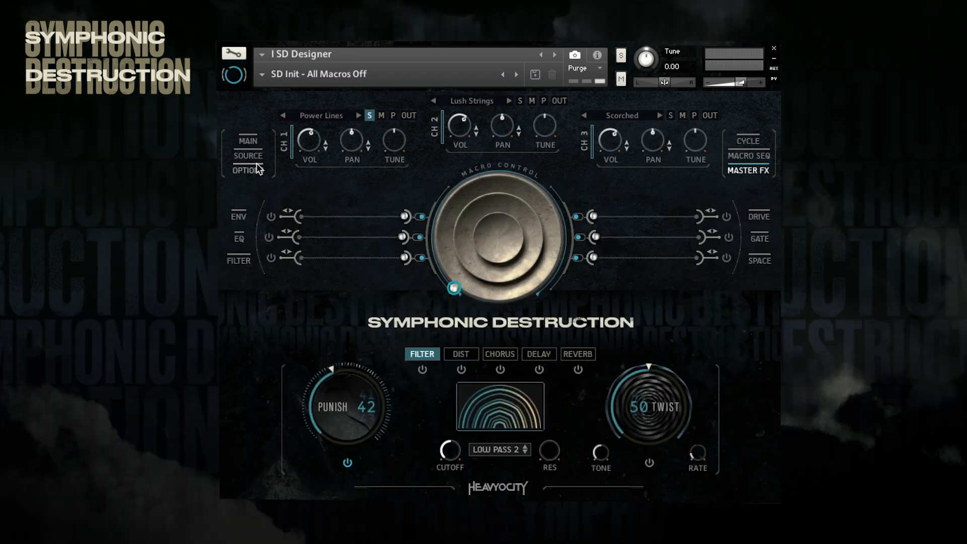
# Step: Activate dynamic control for channel 1 in the performance options and close them
pyautogui.click(255, 170)
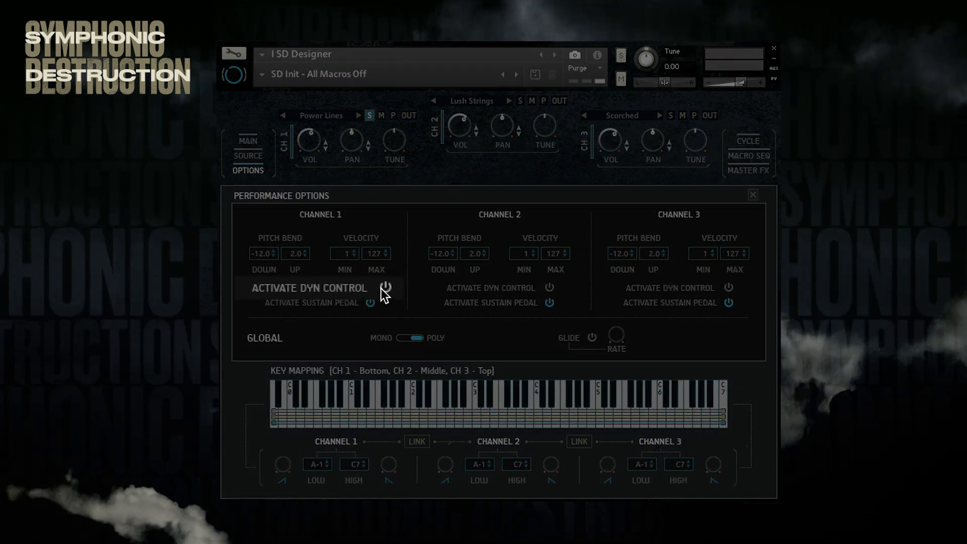
pyautogui.click(381, 288)
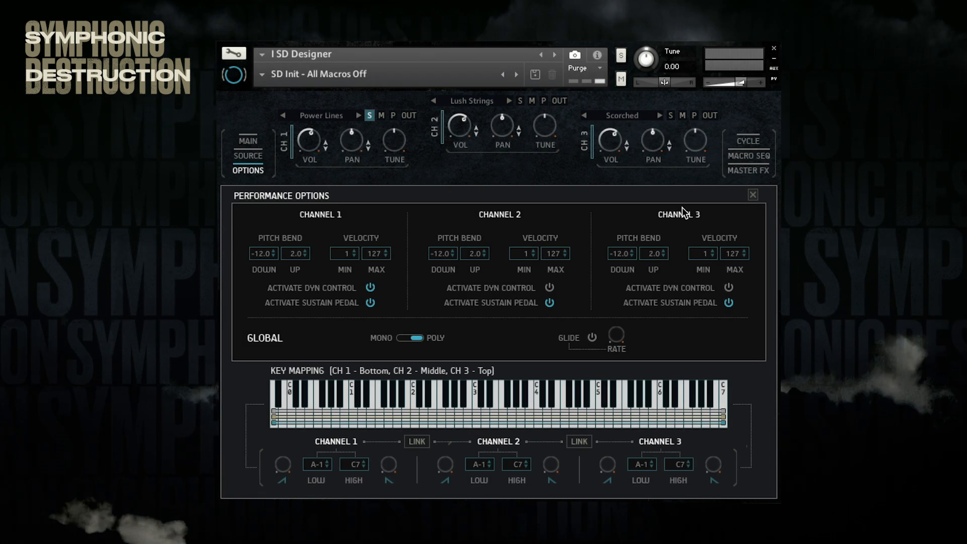
pyautogui.click(751, 194)
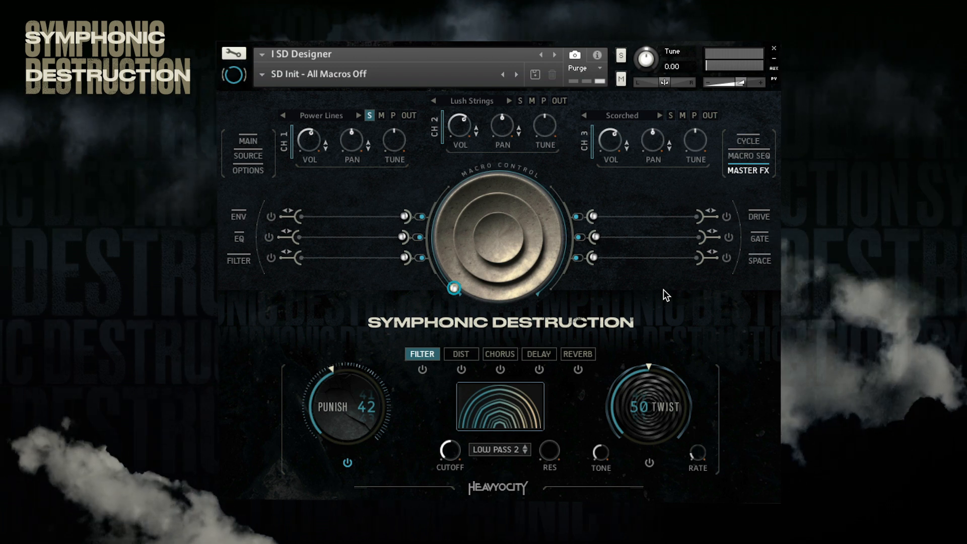
# Step: Turn down the cutoff of channel 1's Low Pass 2 filter and activate the Filter macro
pyautogui.click(240, 261)
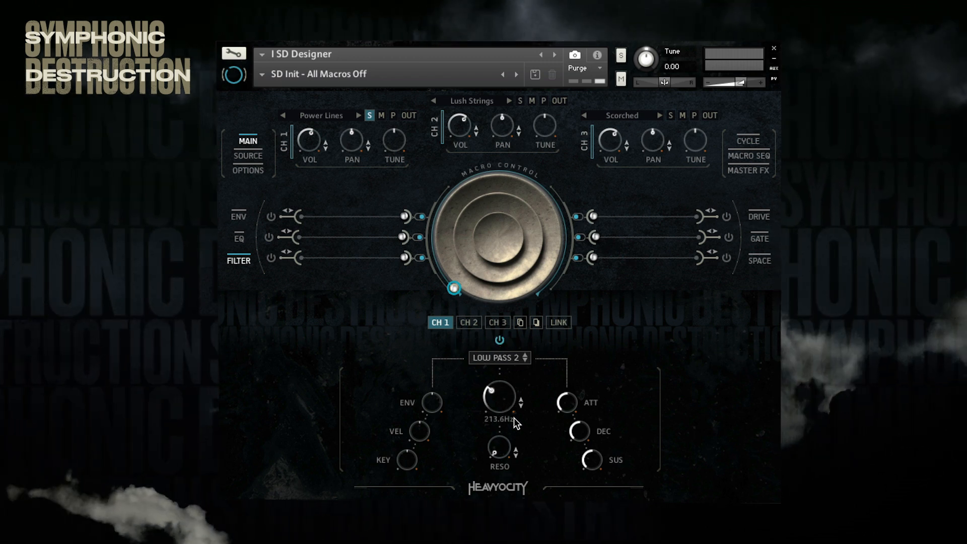
pyautogui.moveTo(517, 429)
pyautogui.mouseDown()
pyautogui.moveTo(514, 443)
pyautogui.moveTo(515, 407)
pyautogui.moveTo(506, 445)
pyautogui.mouseUp()
pyautogui.click(271, 258)
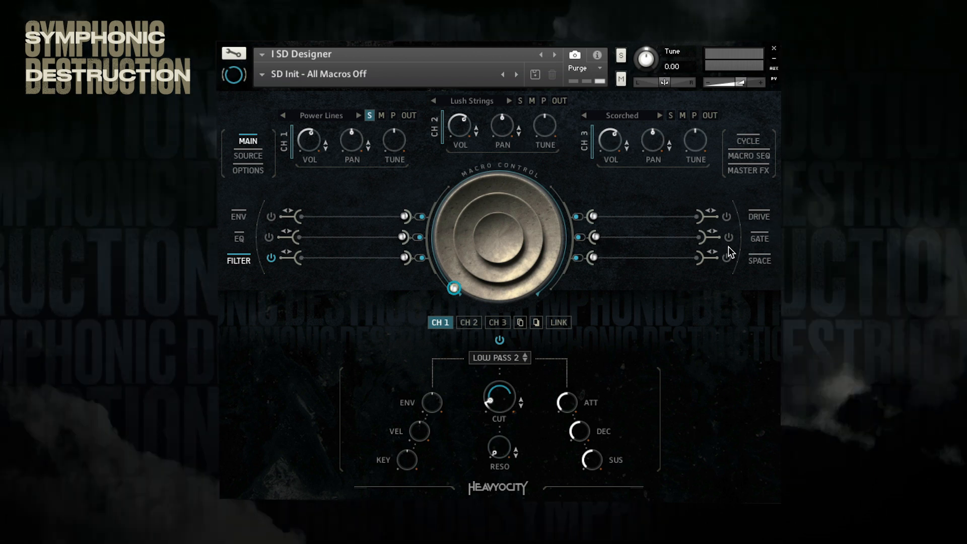
# Step: Raise the drive of channel 1's Tape 1 saturation and flip the Drive macro's direction switch
pyautogui.click(762, 216)
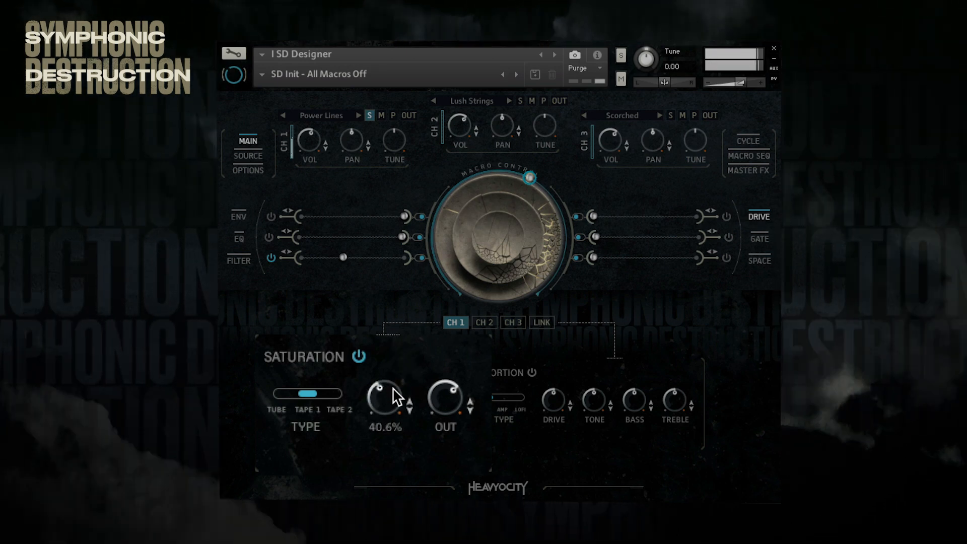
pyautogui.moveTo(394, 388)
pyautogui.mouseDown()
pyautogui.moveTo(391, 440)
pyautogui.moveTo(400, 393)
pyautogui.mouseUp()
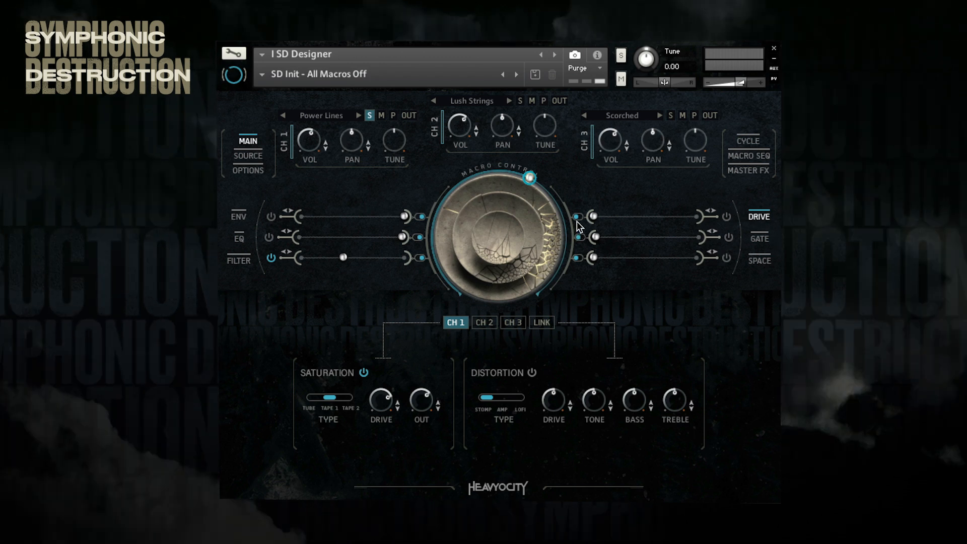
pyautogui.click(577, 218)
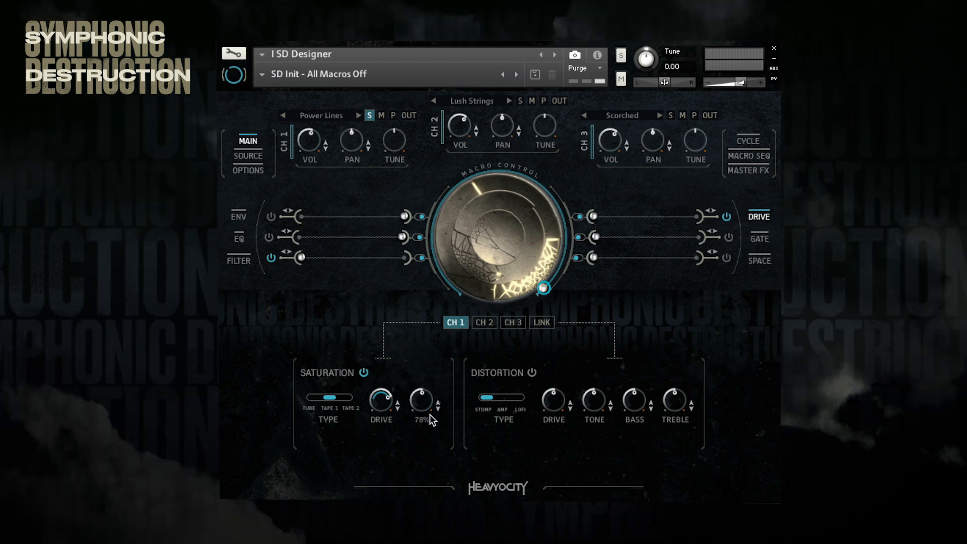
# Step: Set channel 1's saturation output to about 78% and compare the sound with saturation off and on
pyautogui.moveTo(430, 415); pyautogui.dragTo(430, 415)
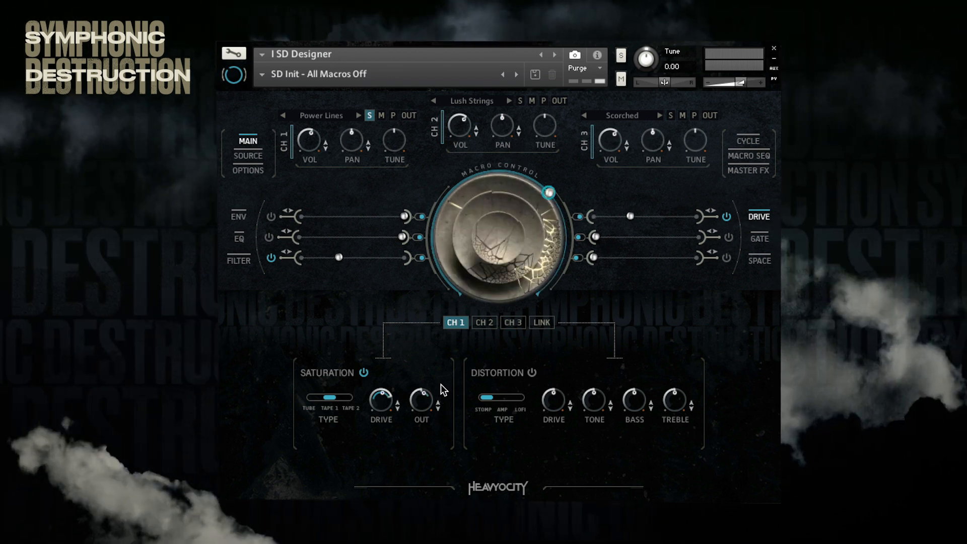
pyautogui.click(363, 373)
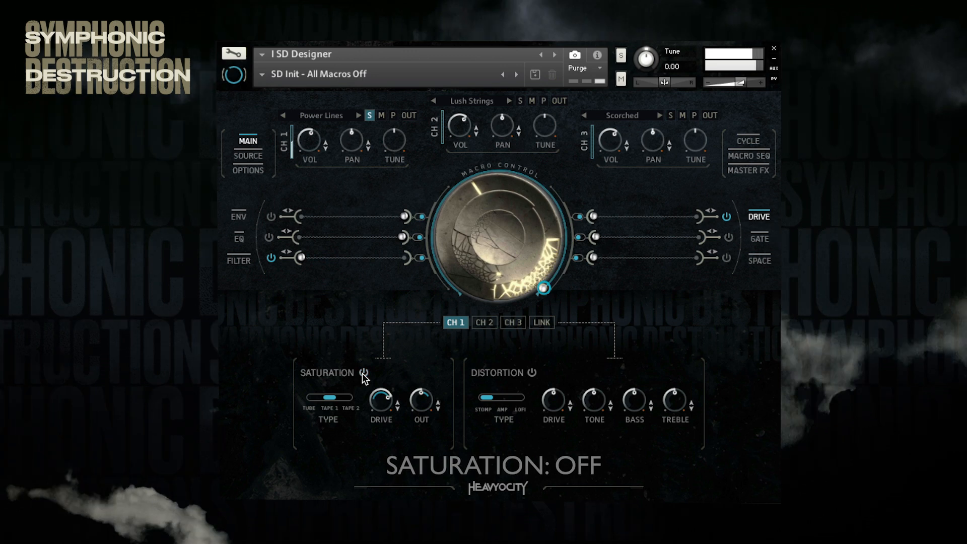
pyautogui.click(363, 373)
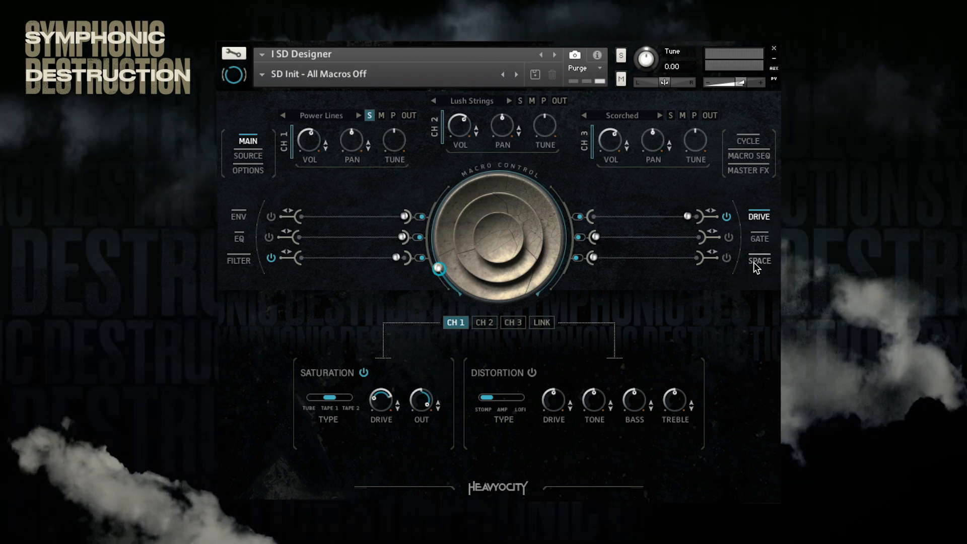
# Step: Adjust channel 1's delay, setting its width to about 90% and raising its amount
pyautogui.click(755, 261)
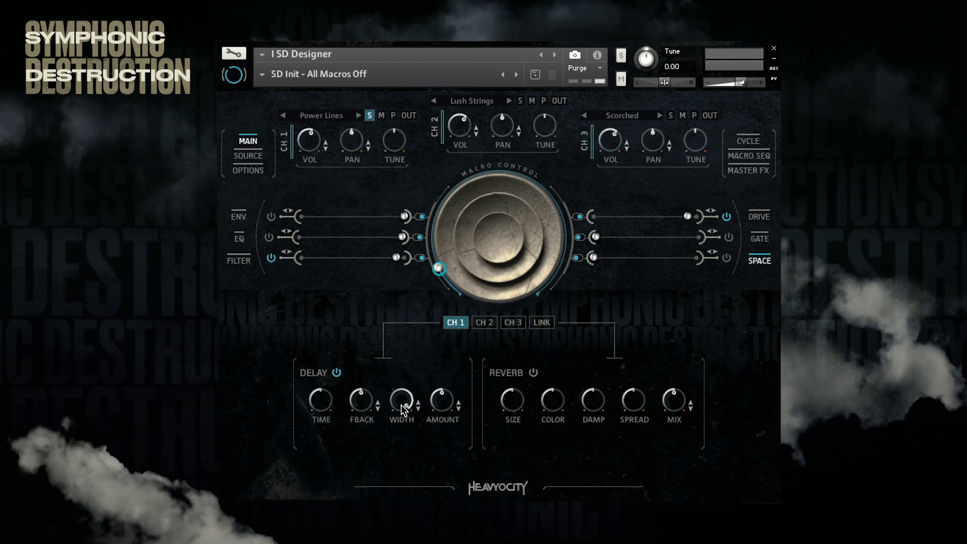
pyautogui.moveTo(401, 403); pyautogui.dragTo(413, 421)
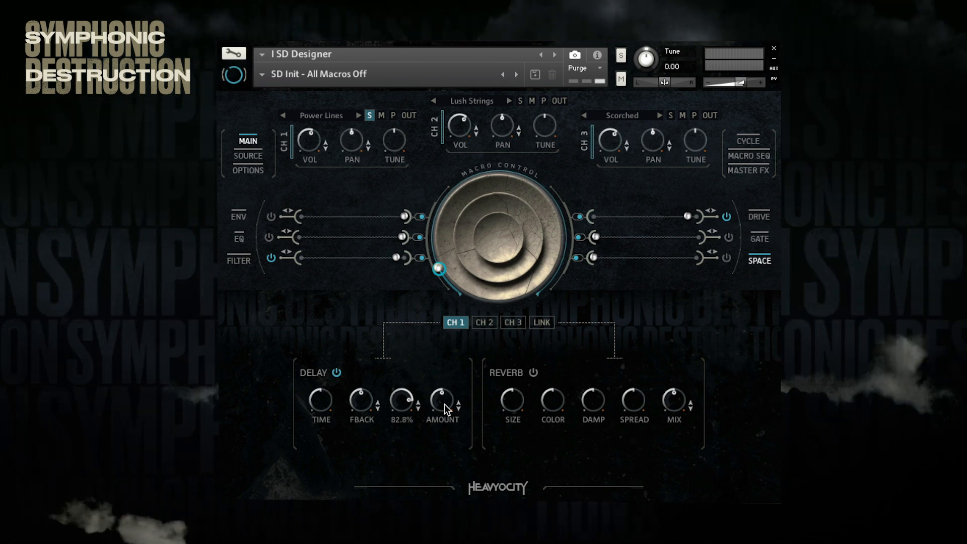
pyautogui.moveTo(448, 396); pyautogui.dragTo(447, 369)
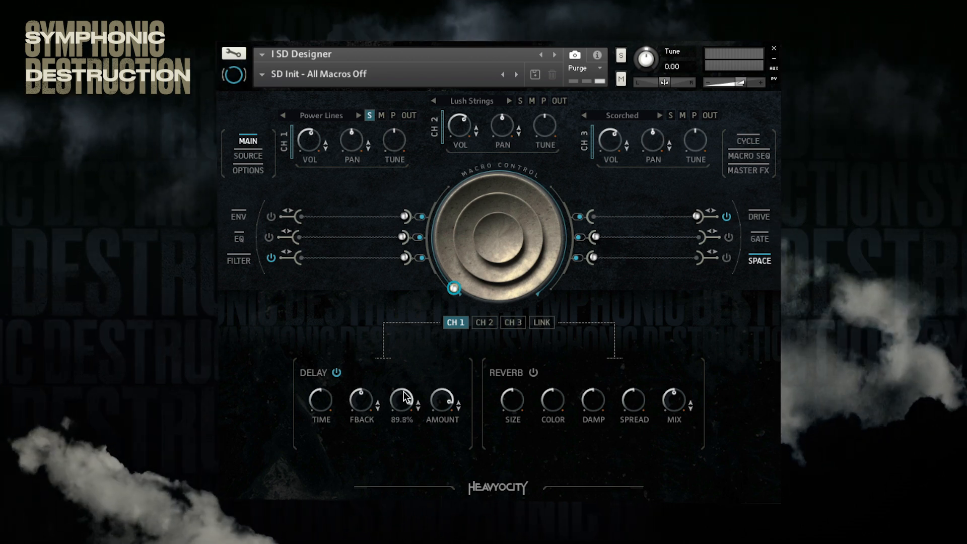
pyautogui.moveTo(413, 370); pyautogui.dragTo(413, 373)
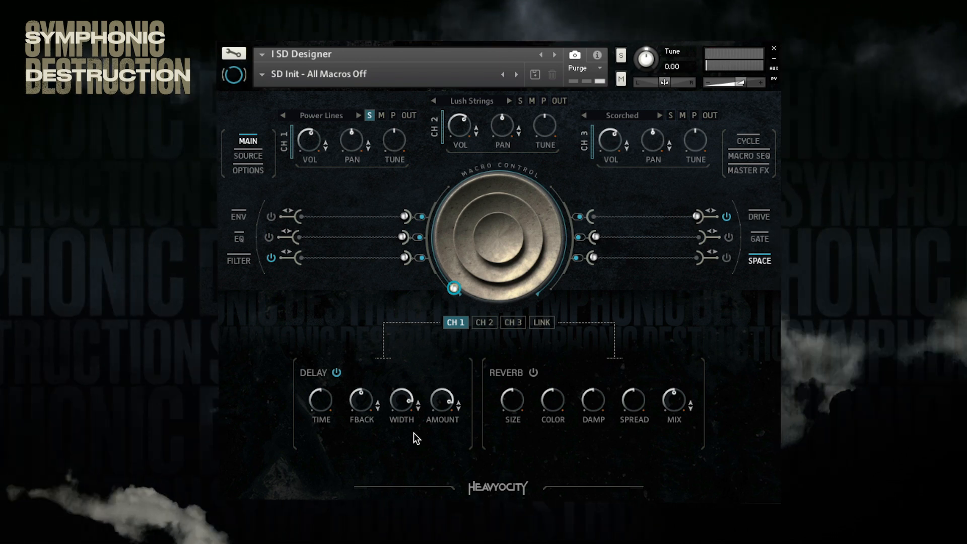
# Step: Activate the Space macro and flip its direction switch
pyautogui.click(726, 258)
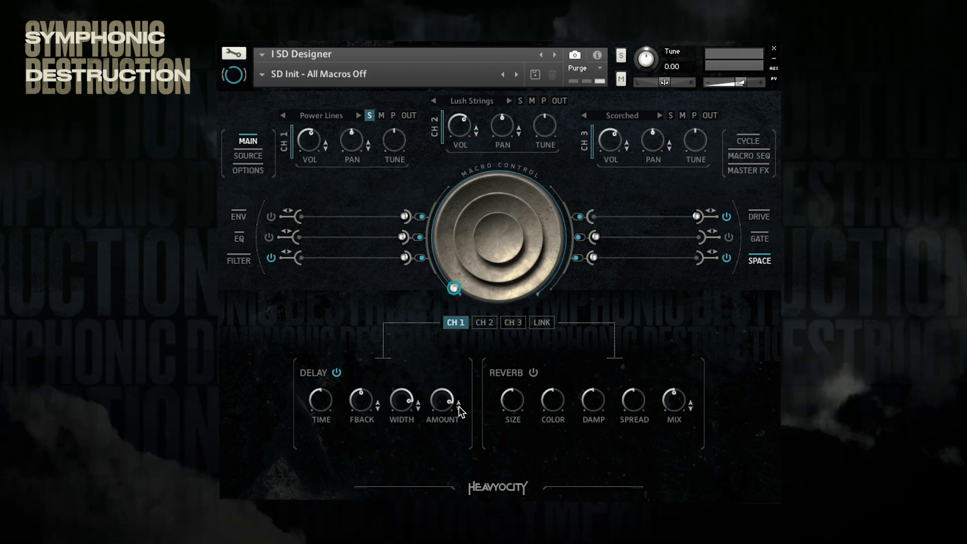
pyautogui.click(575, 259)
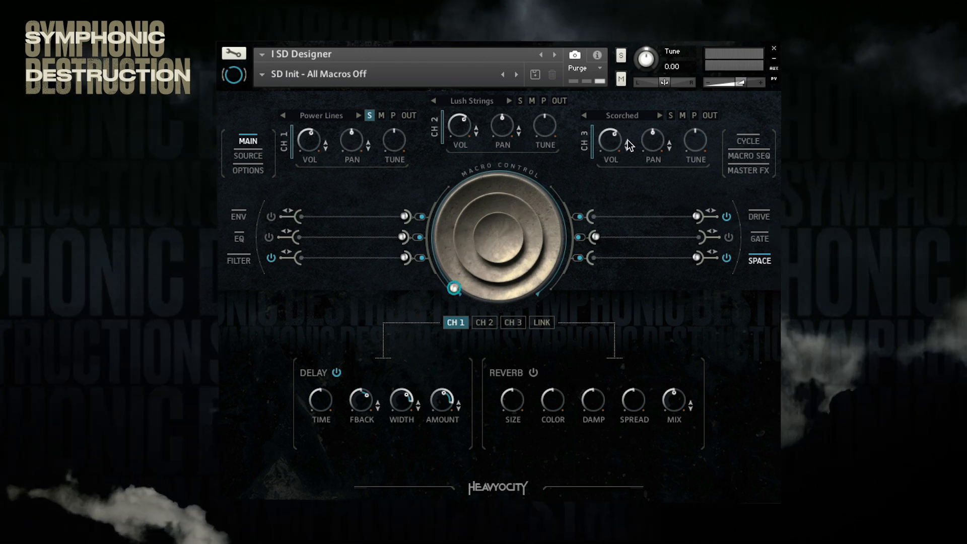
pyautogui.click(621, 79)
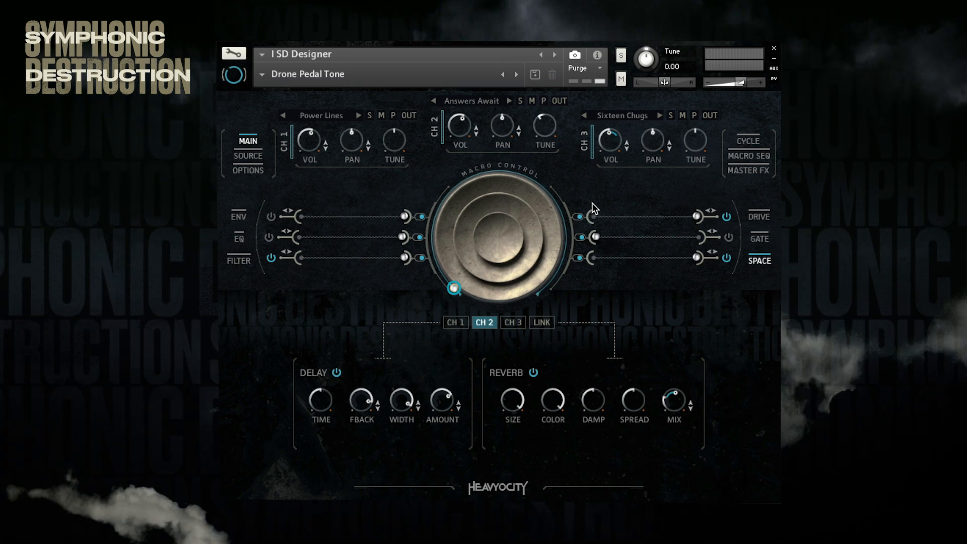
# Step: Solo the Sixteen Chugs channel and examine its Cycle pattern
pyautogui.click(748, 141)
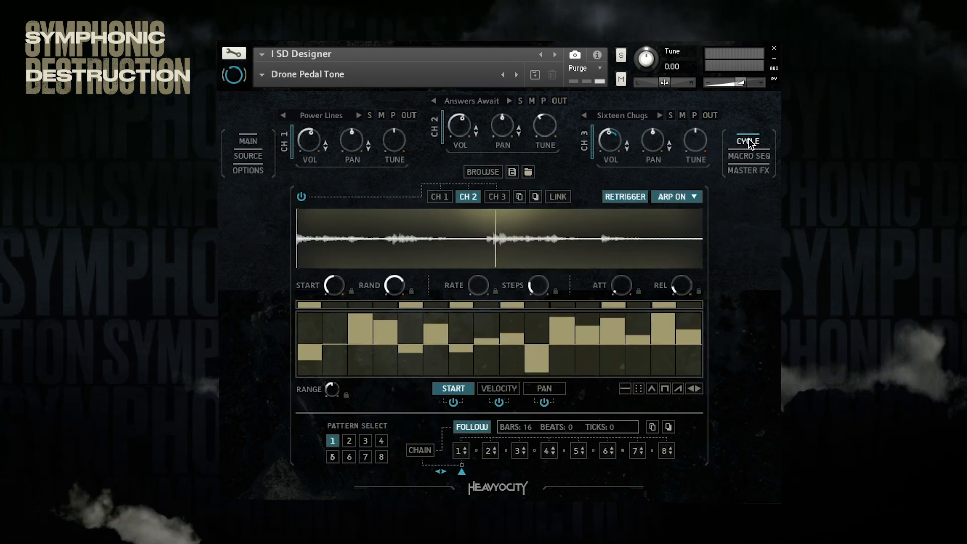
pyautogui.click(670, 116)
pyautogui.click(497, 197)
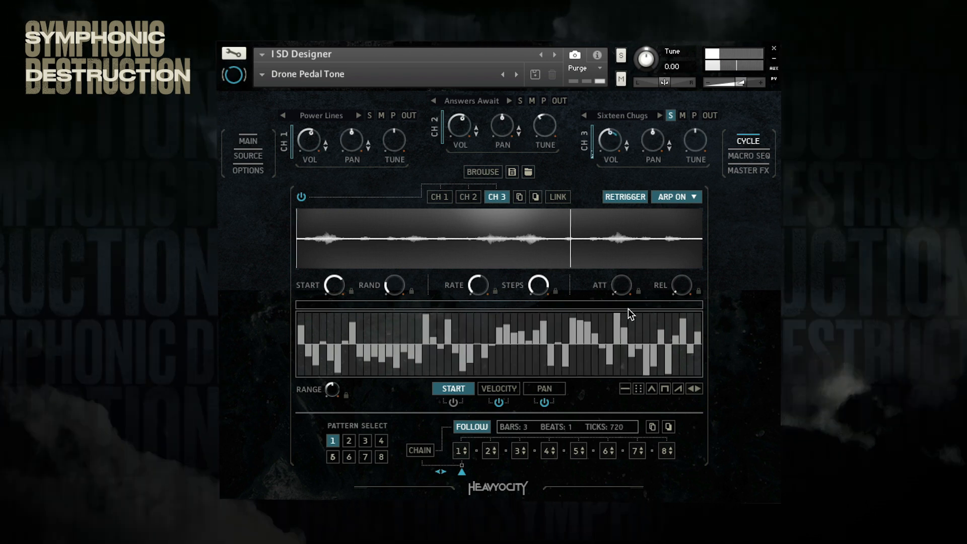
# Step: View the Answers Await channel's Cycle pattern, audition the channel in solo, and unsolo it
pyautogui.click(468, 196)
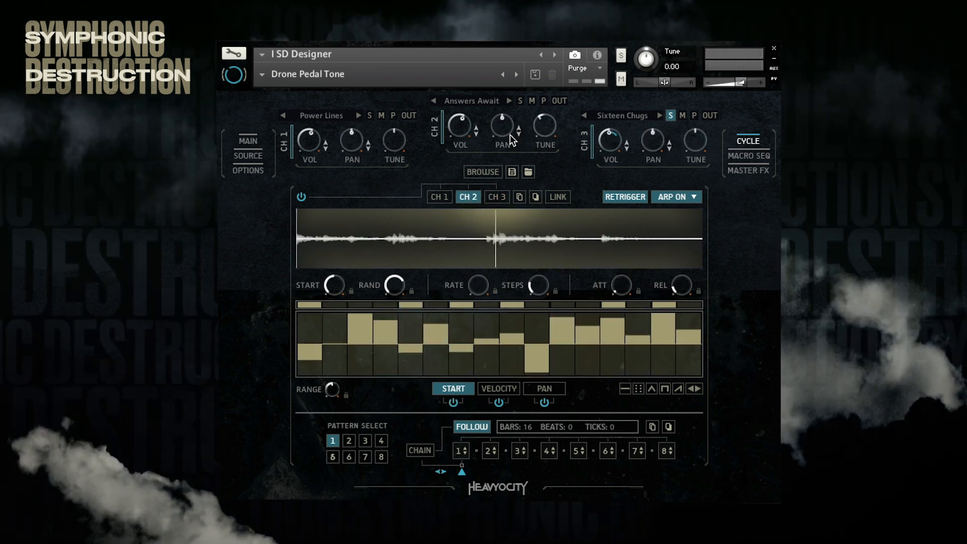
pyautogui.click(519, 100)
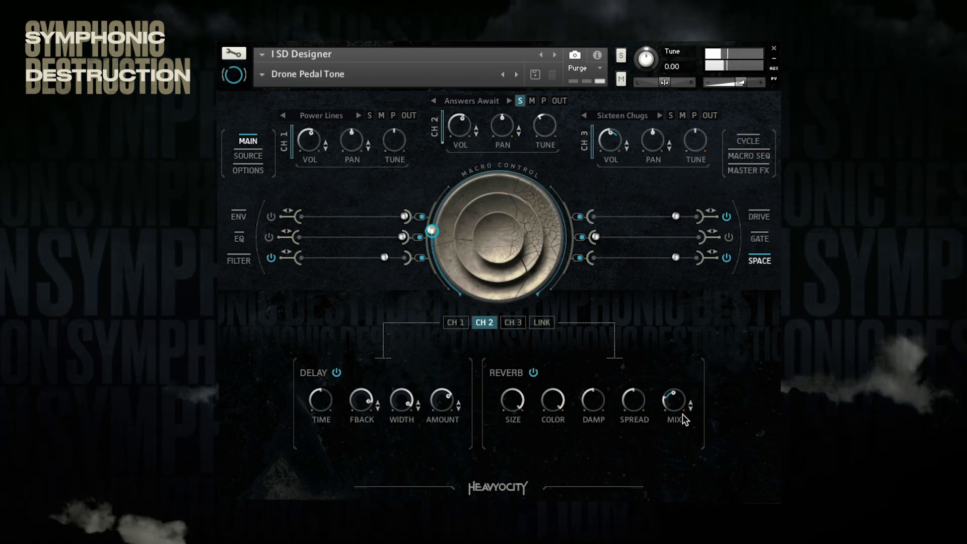
pyautogui.click(518, 101)
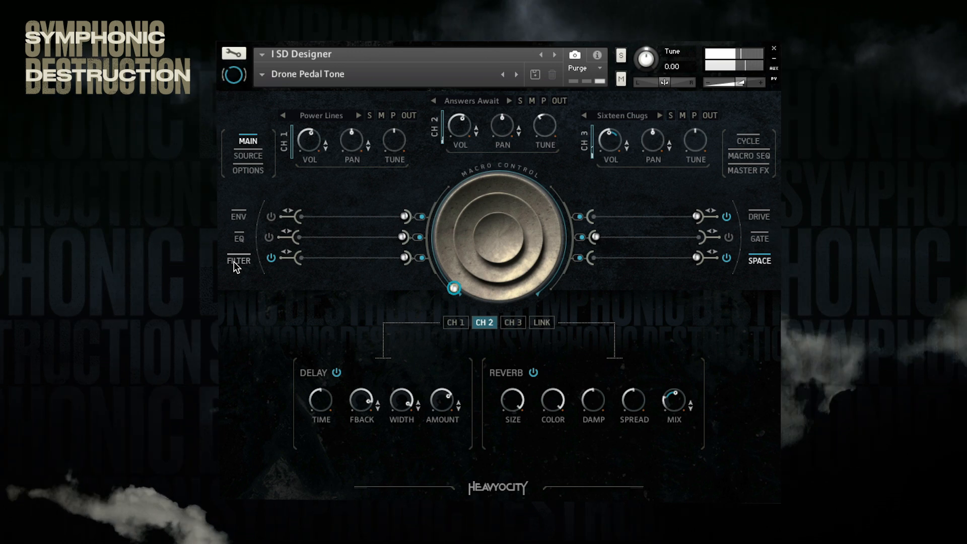
# Step: Examine channel 1's Filter, Drive and Space settings in the Drone Pedal Tone preset
pyautogui.click(237, 261)
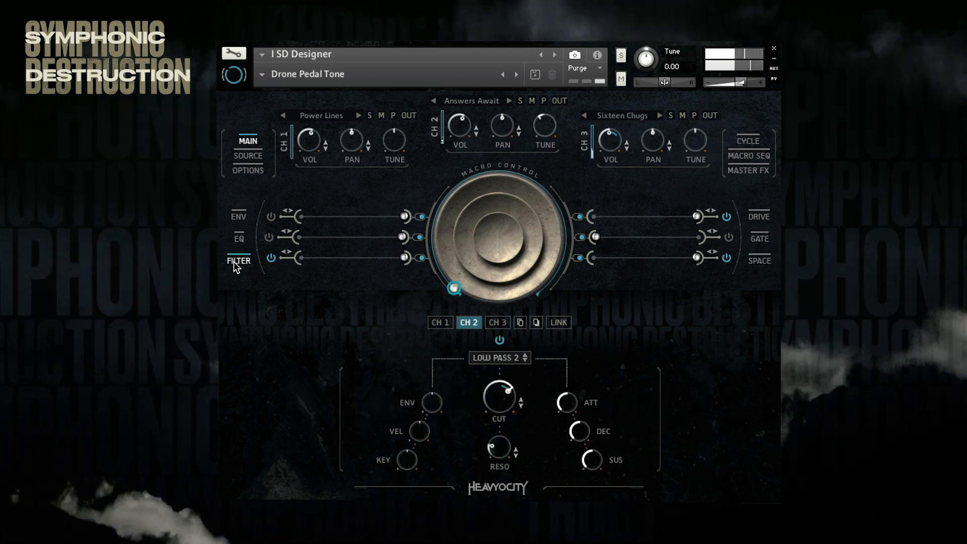
pyautogui.click(438, 324)
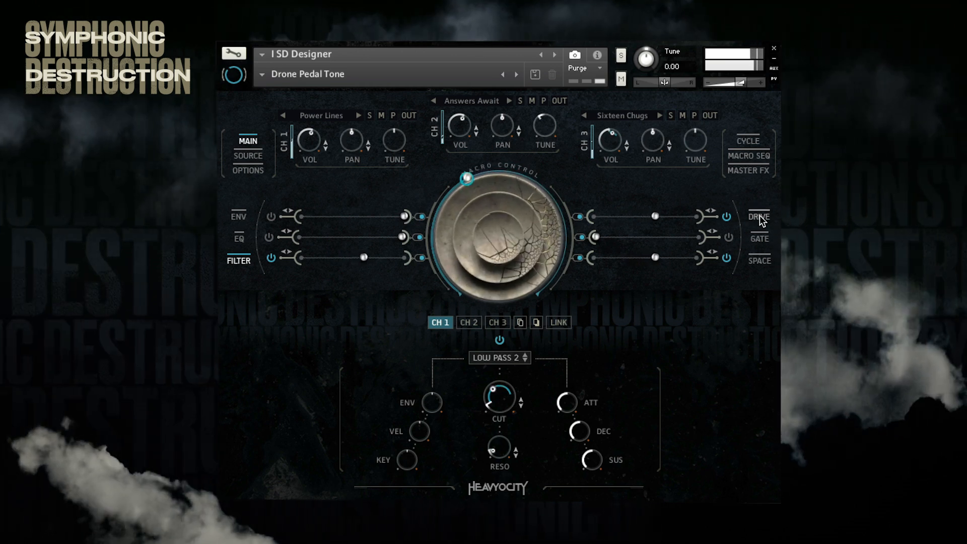
pyautogui.click(758, 216)
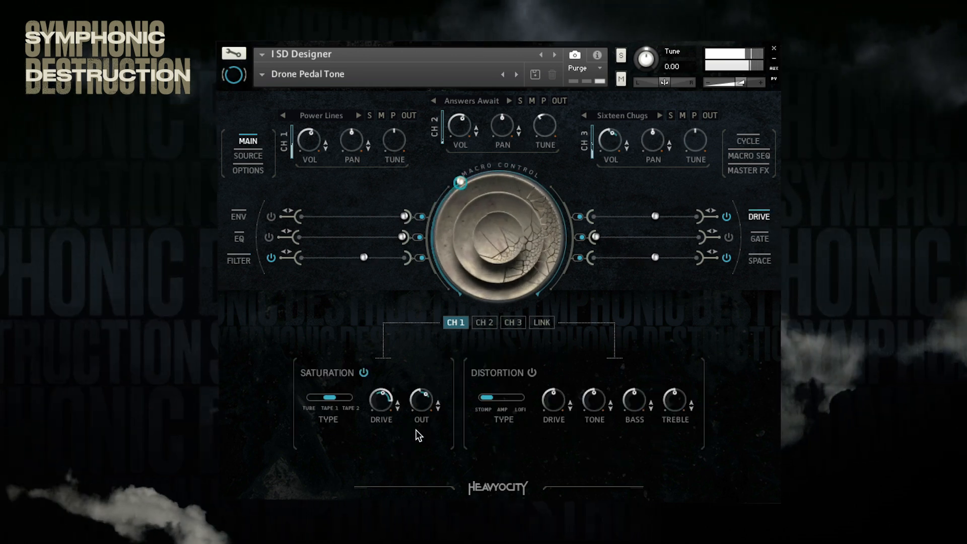
pyautogui.click(759, 265)
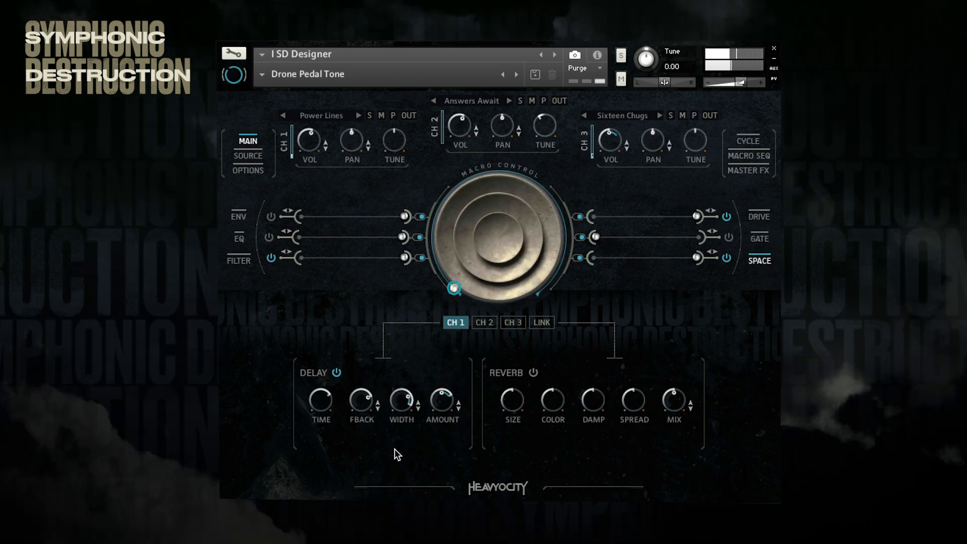